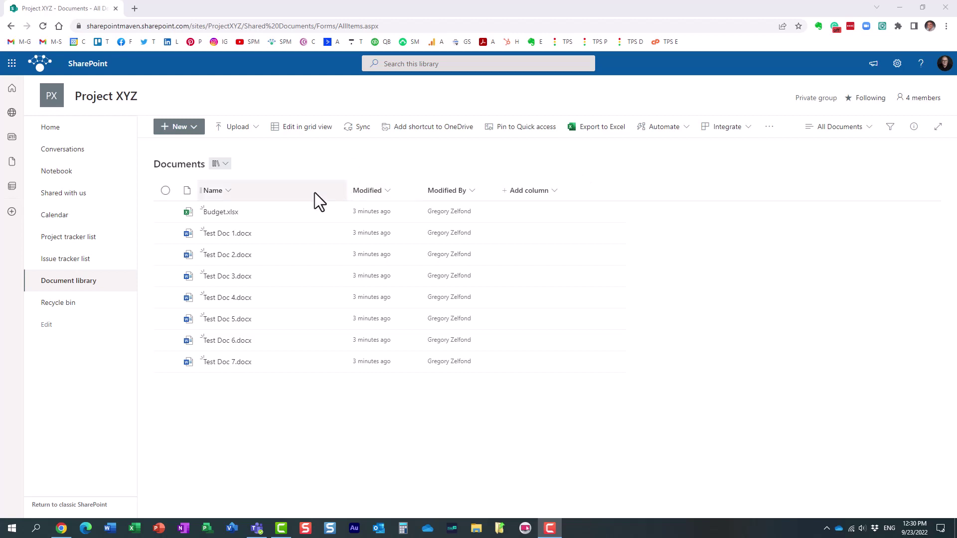
# Add a 'Hello' line under 'Test Doc' in Test Doc 1.docx, then close the document.
pyautogui.moveTo(238, 246)
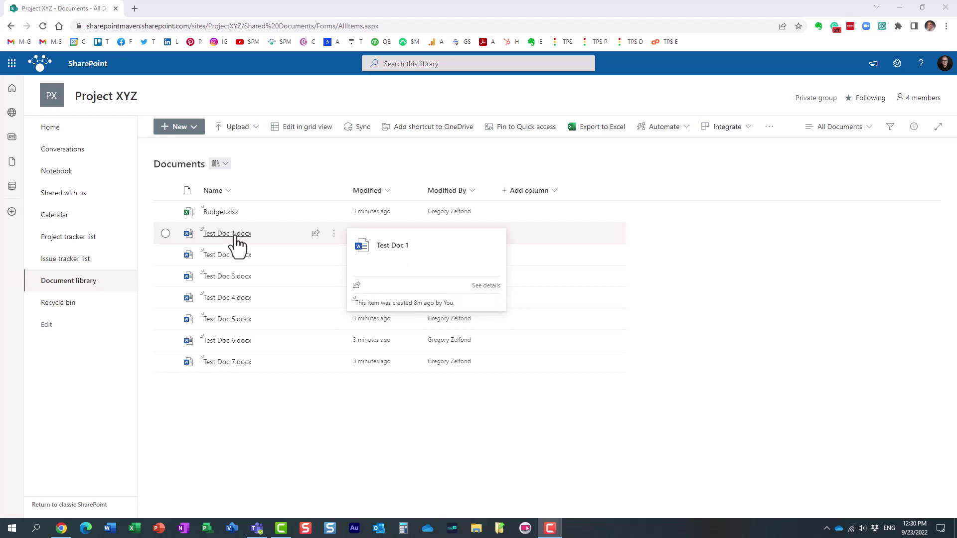
pyautogui.click(236, 237)
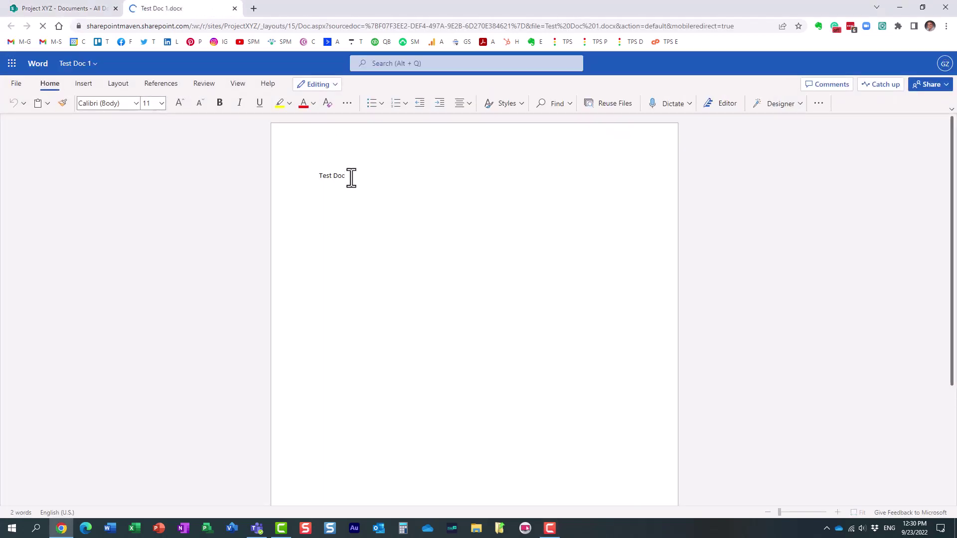
pyautogui.write('Hello')
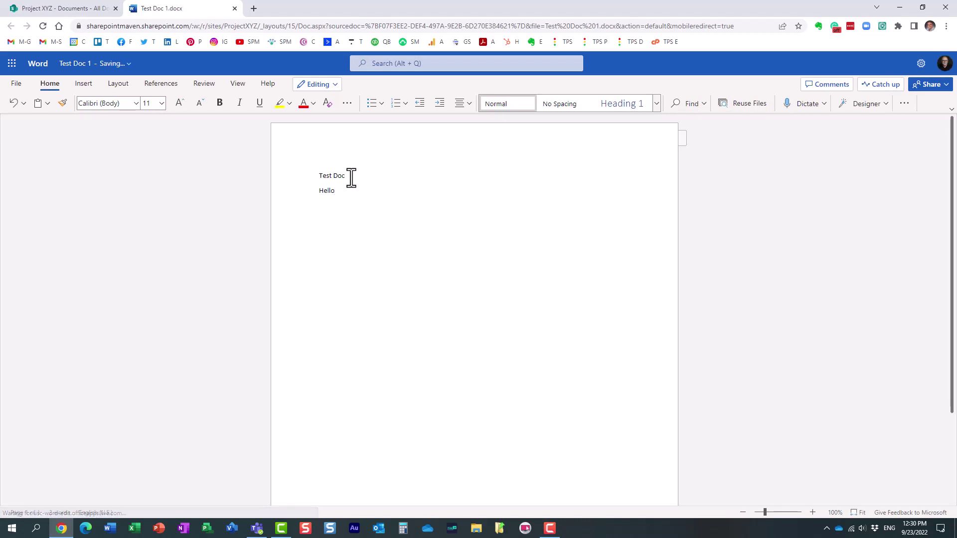
pyautogui.press('F10')
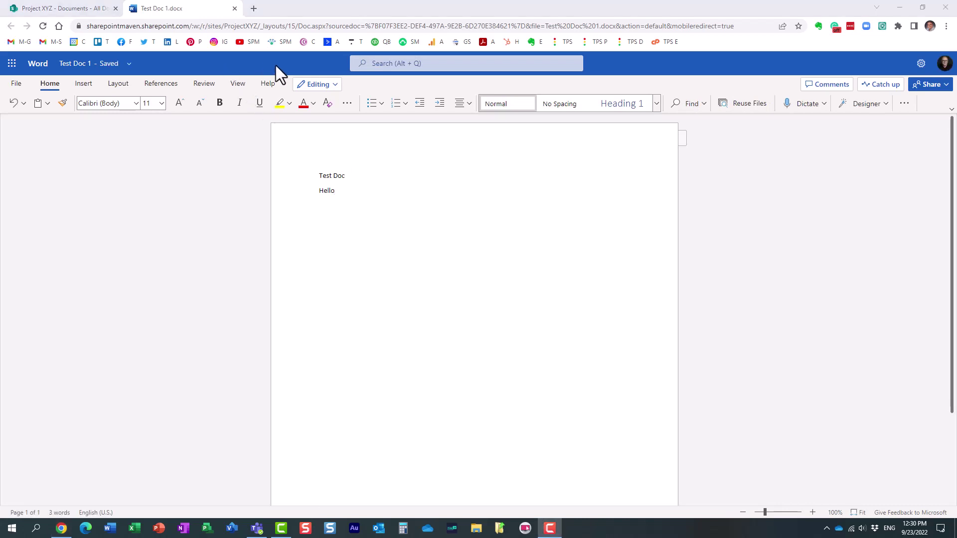
pyautogui.click(234, 8)
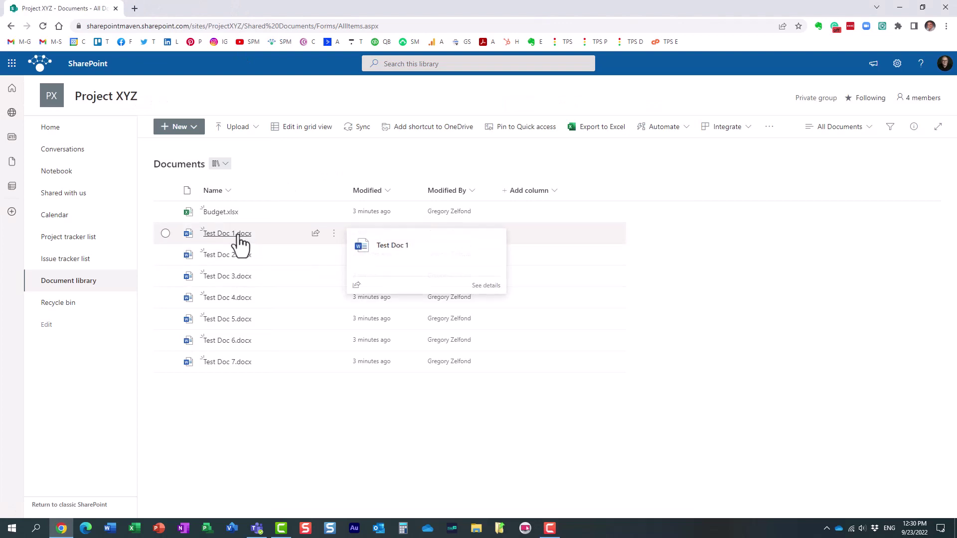
pyautogui.rightClick(238, 237)
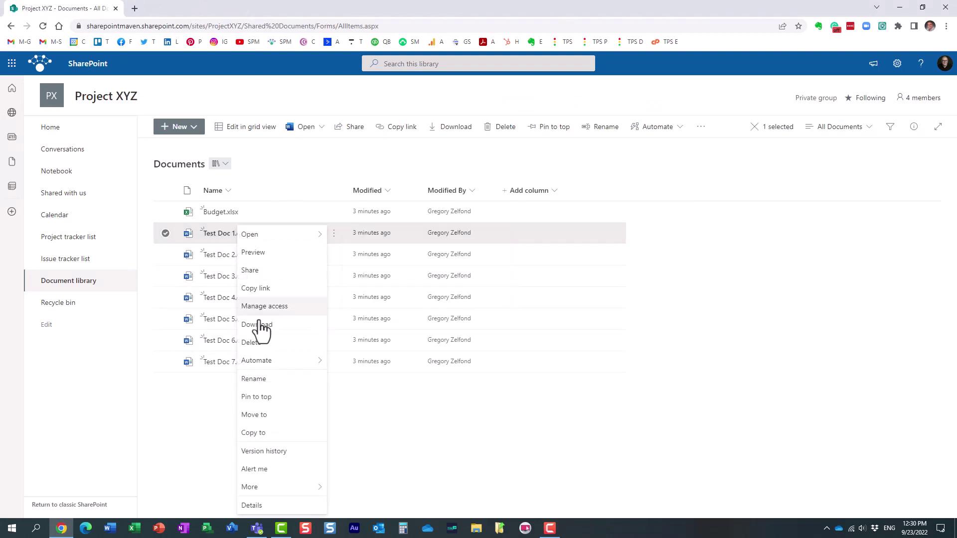
pyautogui.click(270, 450)
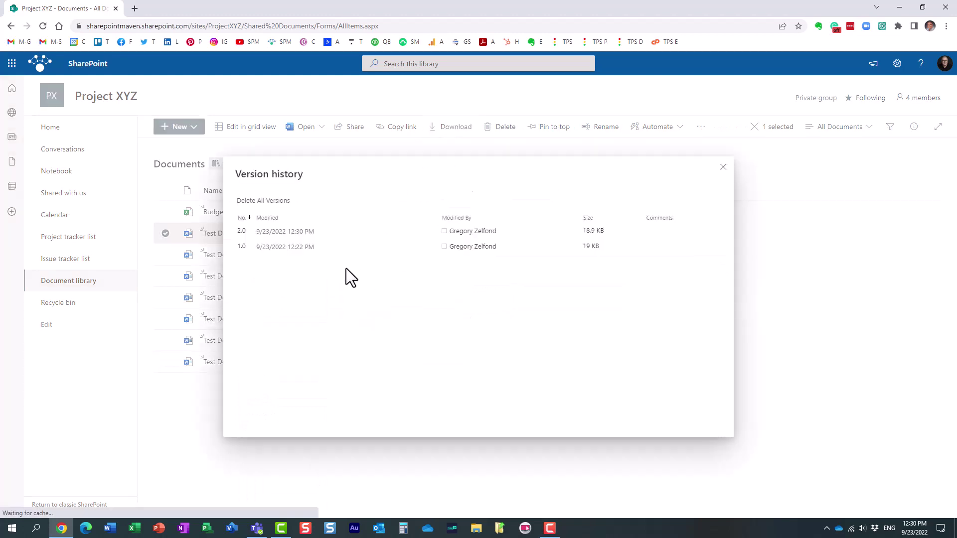
pyautogui.moveTo(324, 248)
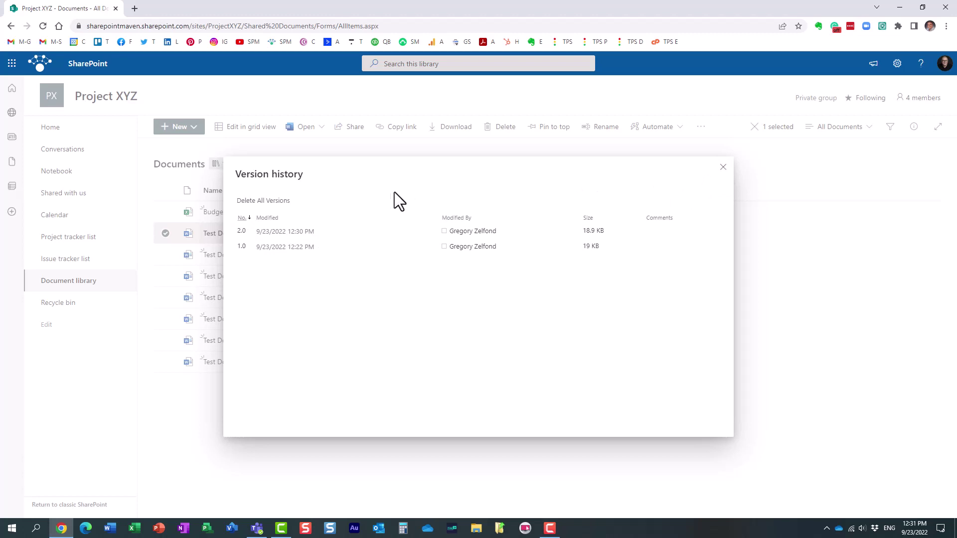
pyautogui.click(726, 171)
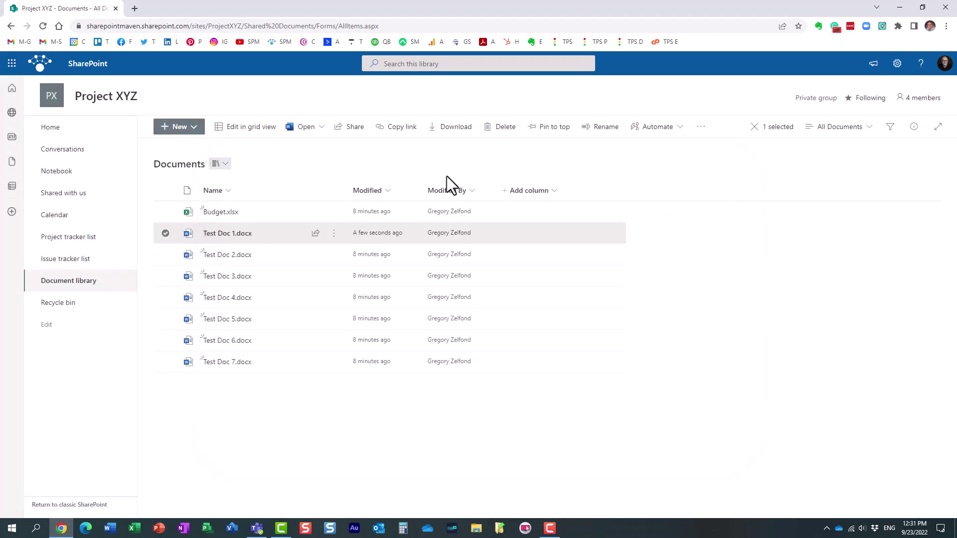
pyautogui.click(165, 234)
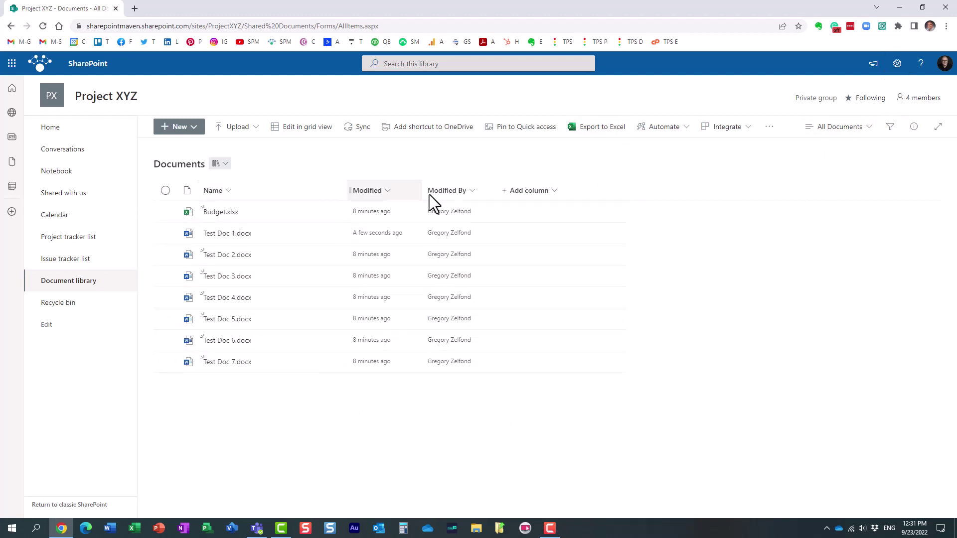
# Look through the Show/hide columns panel without changes, then bring up the All Documents view menu.
pyautogui.click(543, 194)
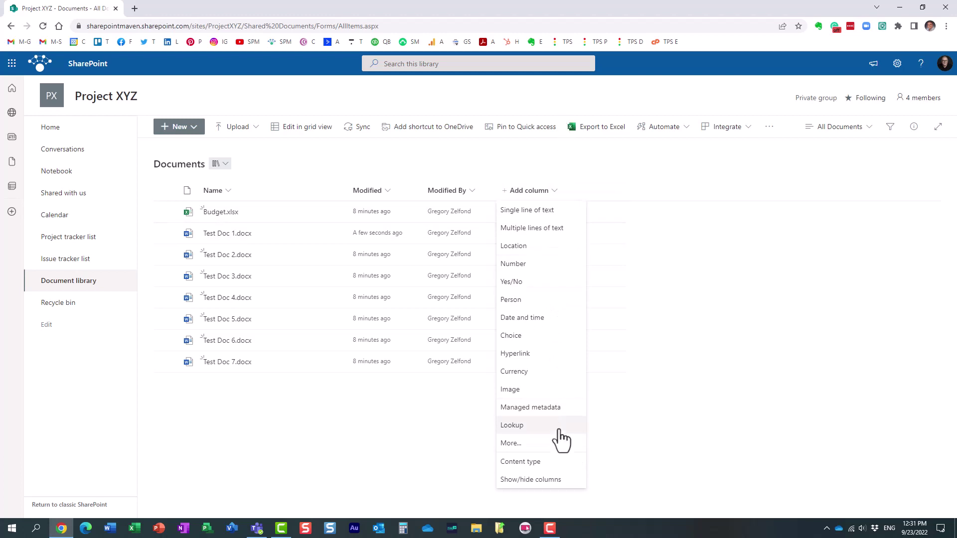
pyautogui.click(556, 481)
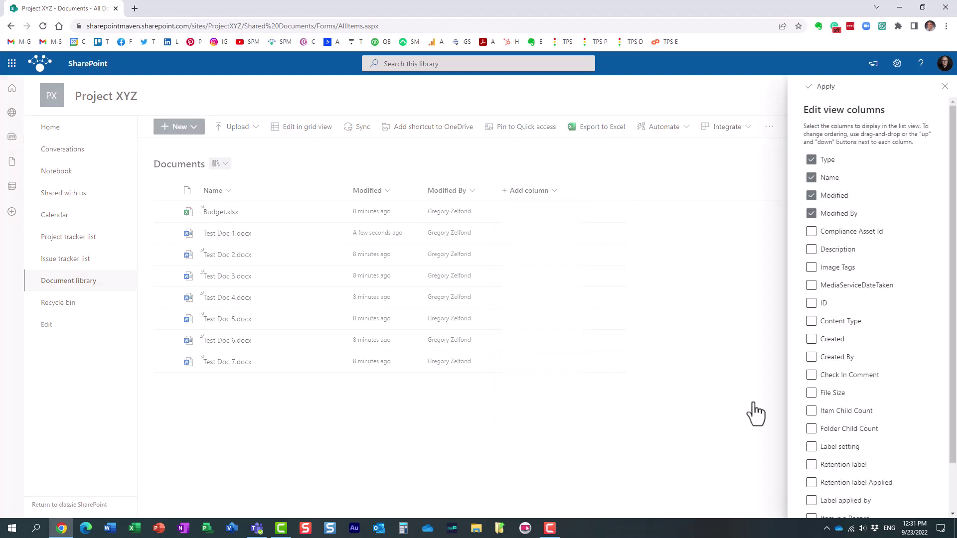
pyautogui.click(830, 412)
pyautogui.scroll(-1, 831, 424)
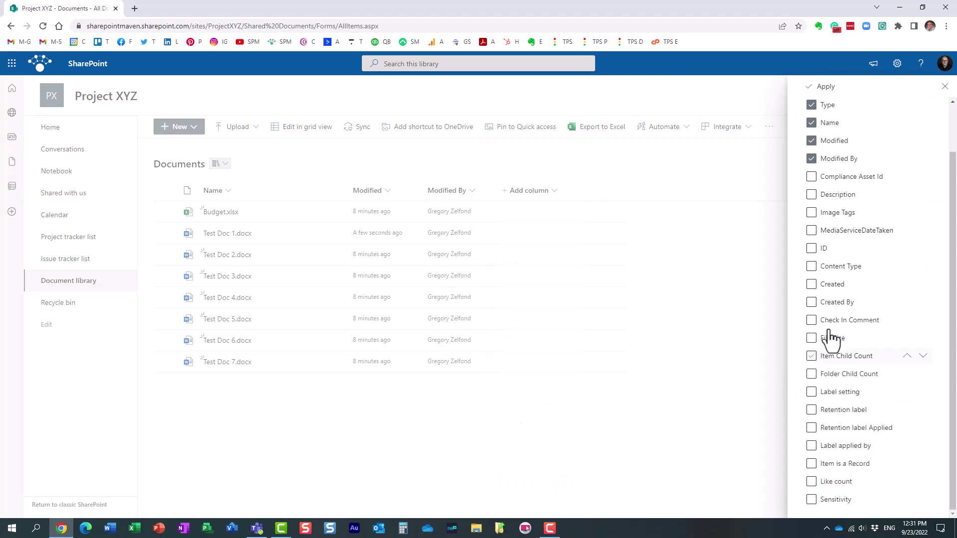
pyautogui.click(945, 87)
pyautogui.click(853, 132)
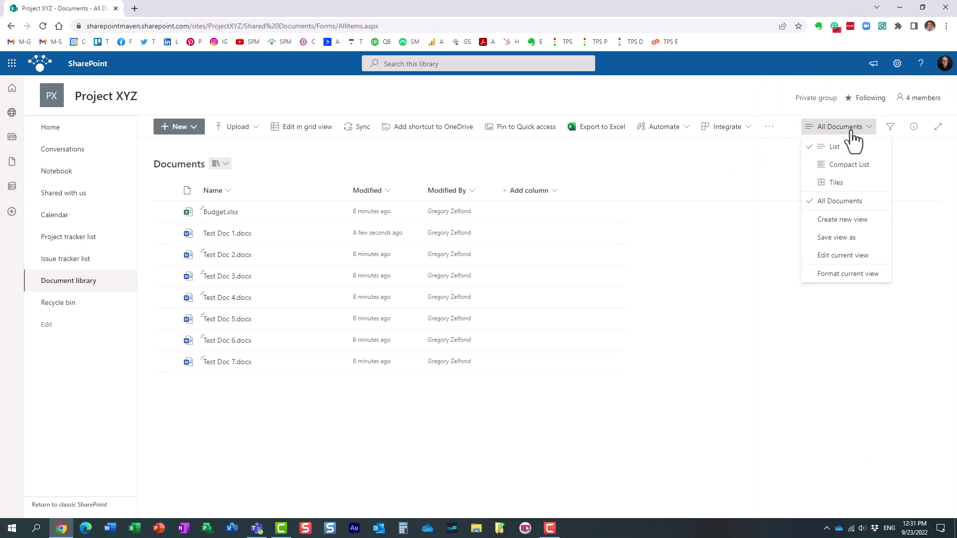
# Edit the current view to include the Version column and save it.
pyautogui.click(847, 256)
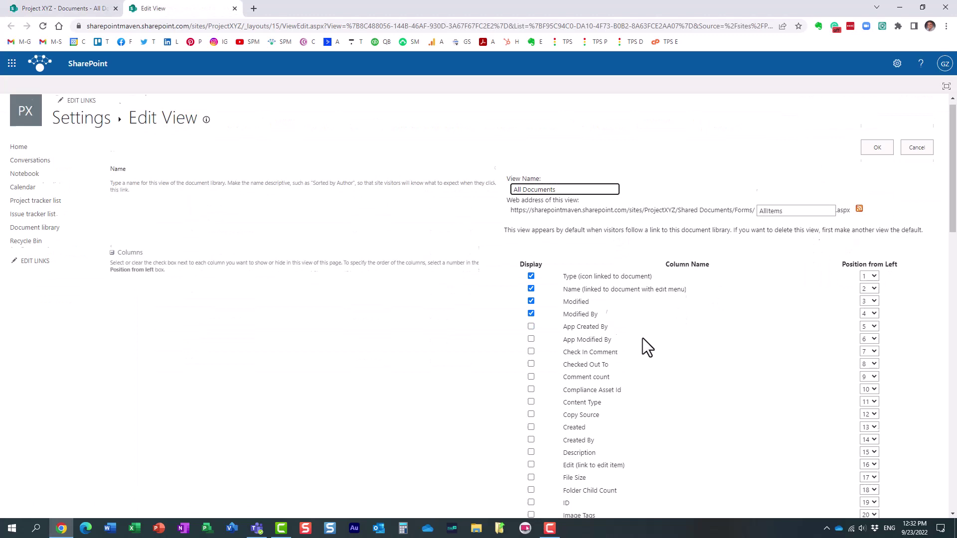
pyautogui.scroll(-9, 642, 338)
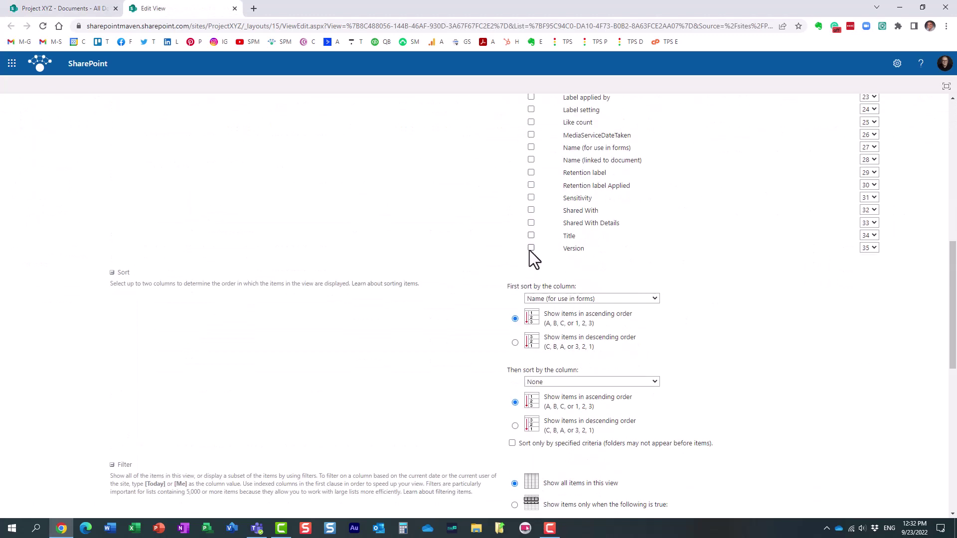
pyautogui.click(530, 249)
pyautogui.scroll(8, 718, 264)
pyautogui.scroll(3, 720, 264)
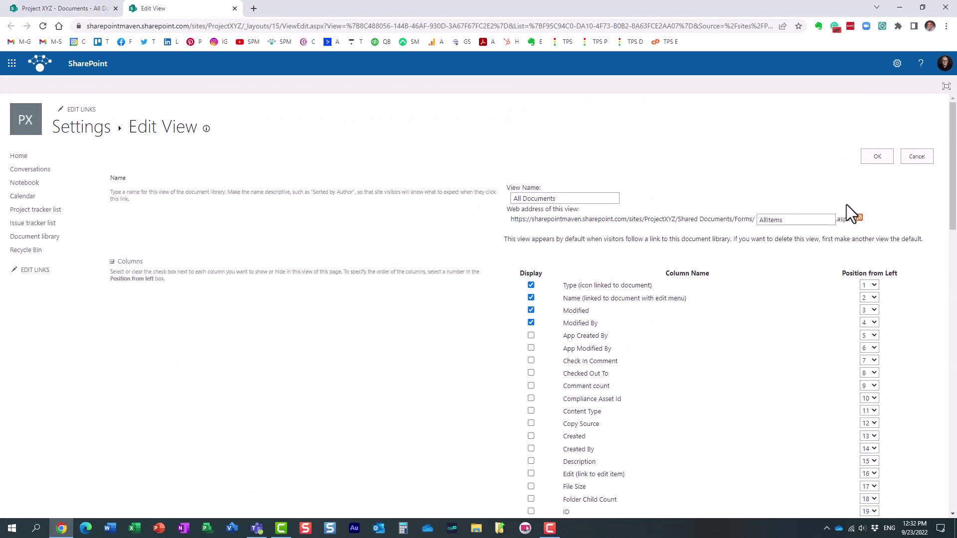
pyautogui.click(875, 159)
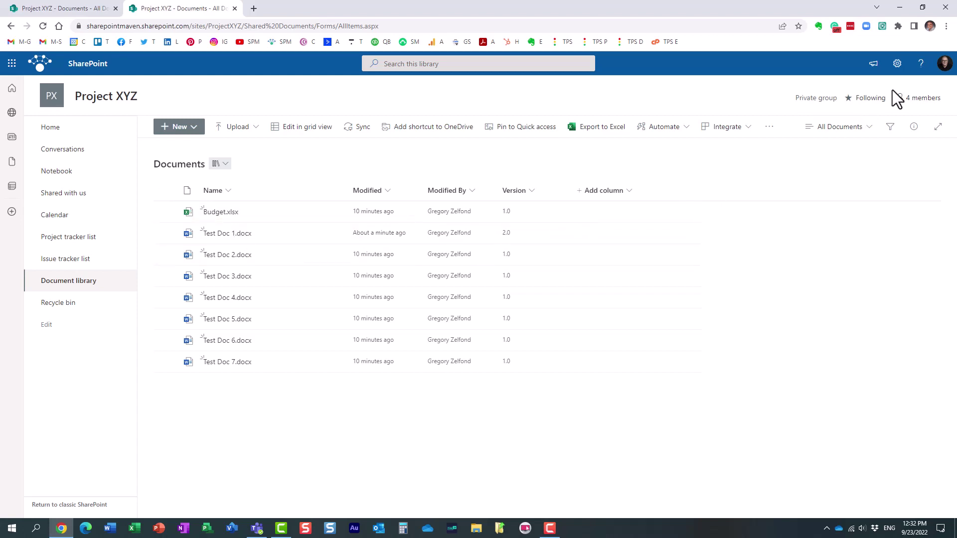
# Go through Library settings to the full Documents library settings page.
pyautogui.click(897, 65)
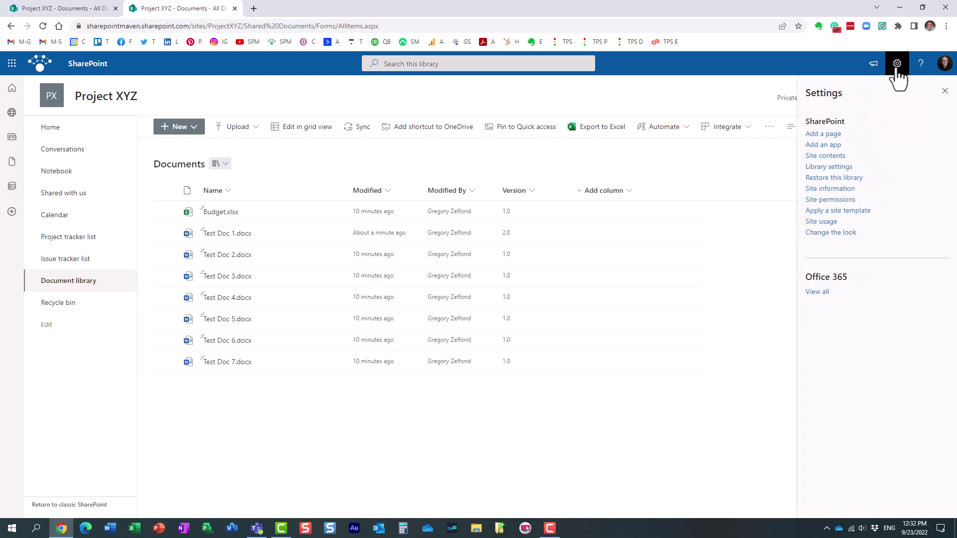
pyautogui.click(845, 171)
pyautogui.click(844, 209)
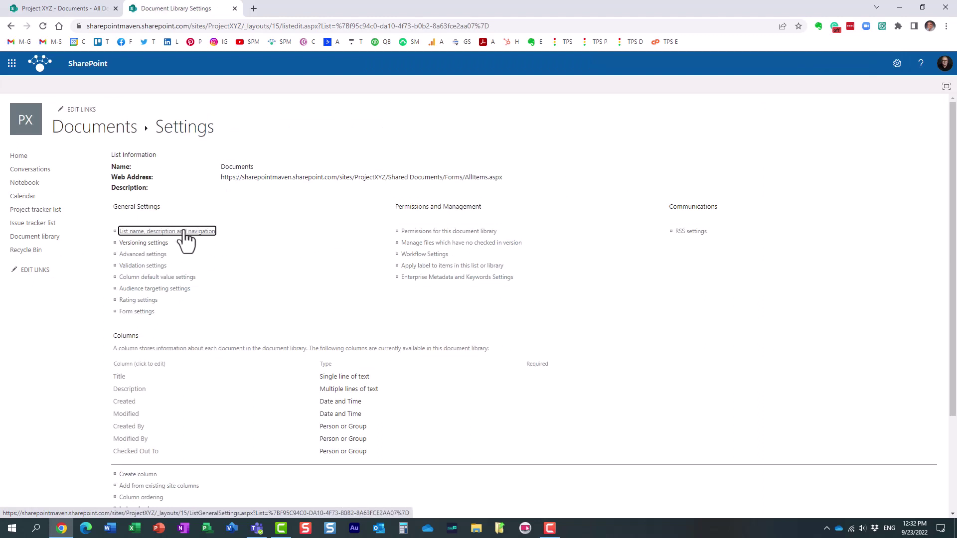
# Switch versioning to create major and minor (draft) versions, keeping 500 major versions, and save.
pyautogui.click(150, 245)
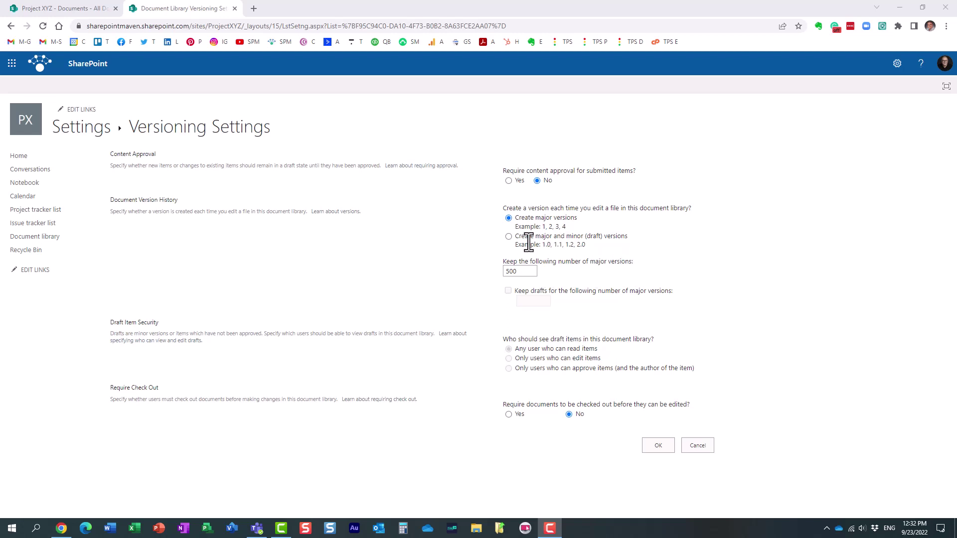
pyautogui.click(509, 237)
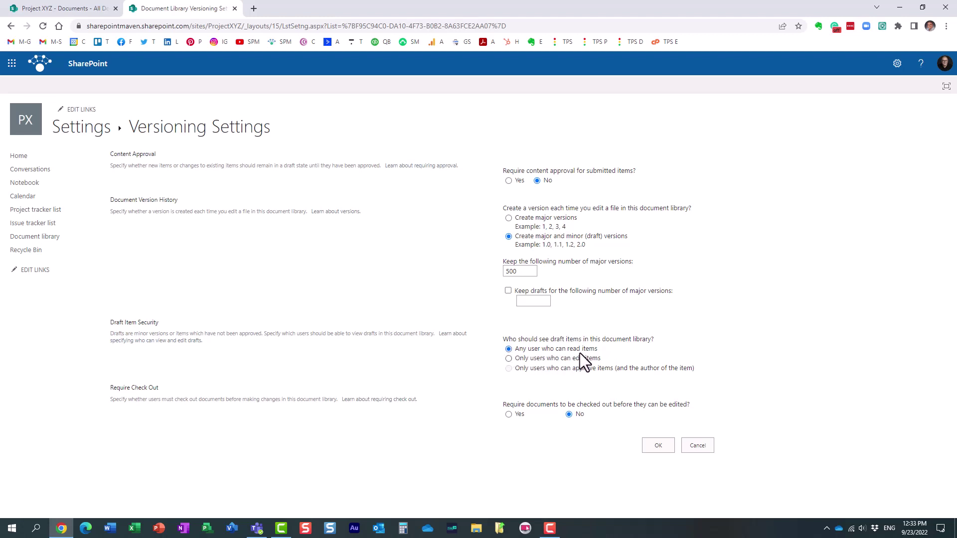
pyautogui.click(657, 445)
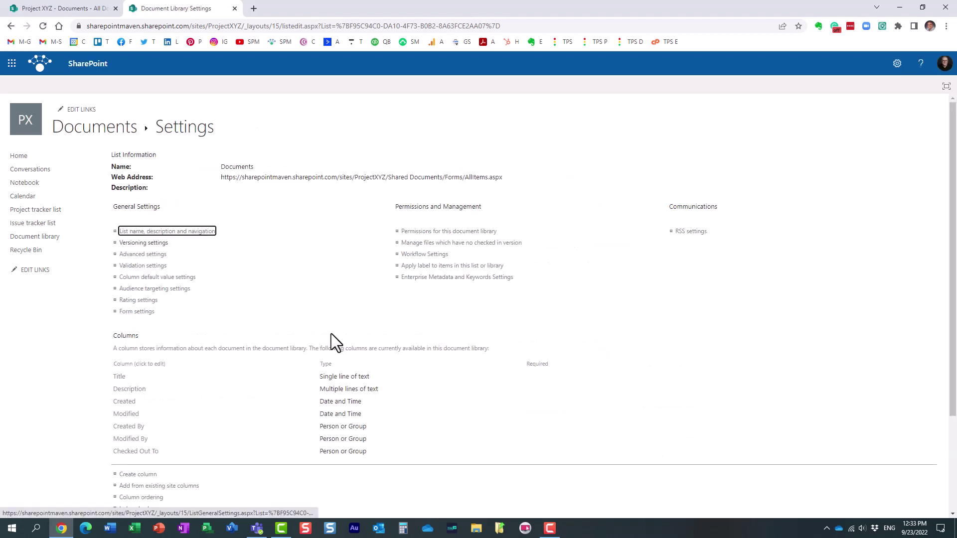
# Go back to the Documents library, where Test Doc 1.docx still shows version 2.0.
pyautogui.click(108, 132)
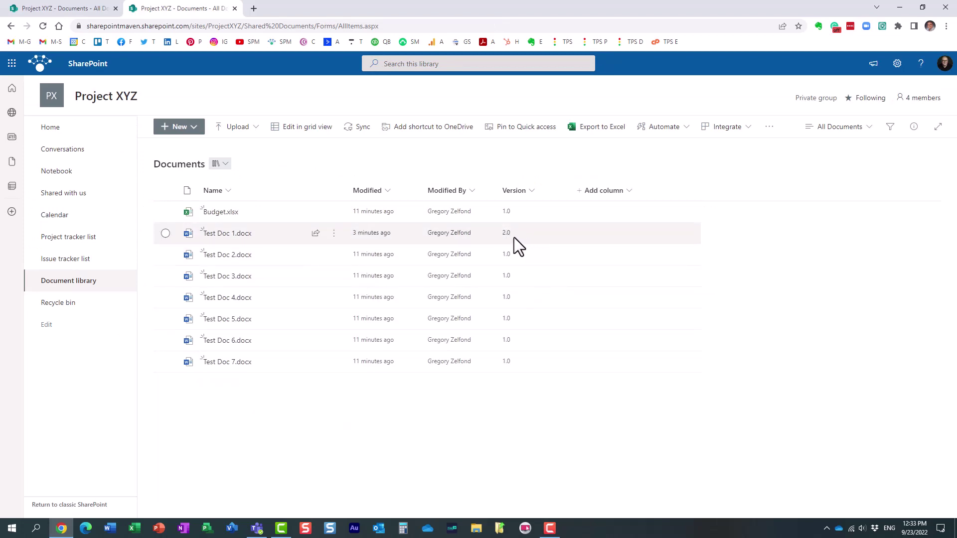
pyautogui.moveTo(233, 238)
# Open Test Doc 1.docx and type 'Hello again' on a new line below 'Hello'.
pyautogui.click(239, 234)
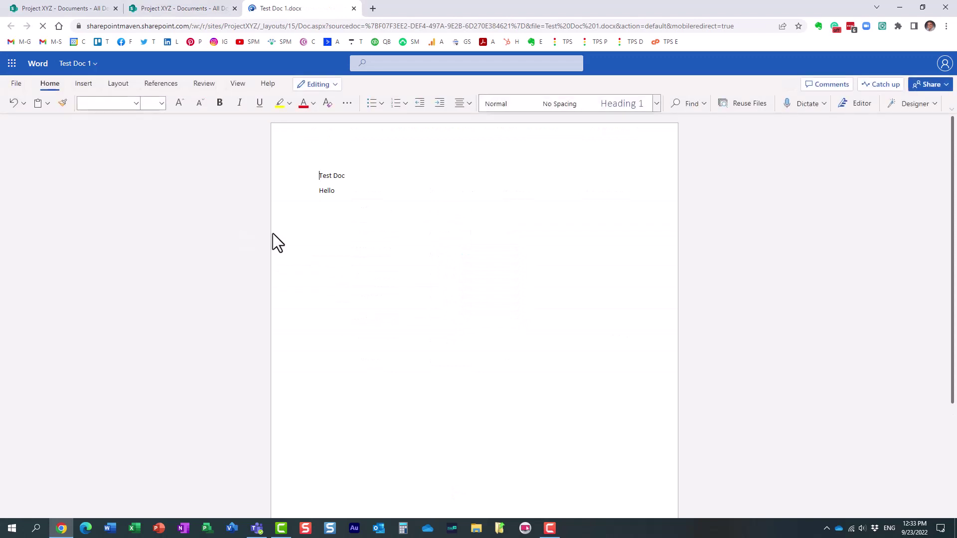
pyautogui.click(345, 193)
pyautogui.press('Return')
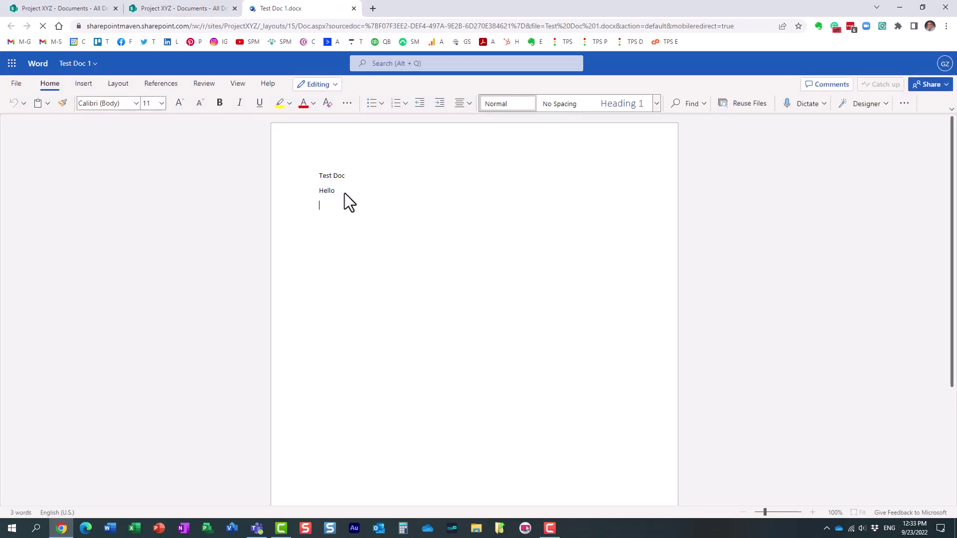
pyautogui.write('Hello ag')
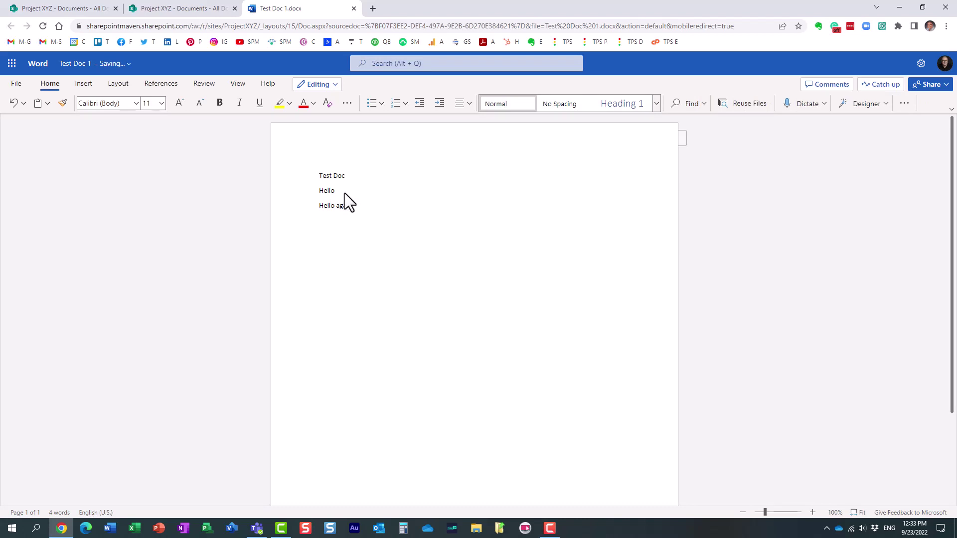
pyautogui.write('ain')
# Close the document, refresh the library, and confirm version 2.1 in Test Doc 1's version history.
pyautogui.click(354, 8)
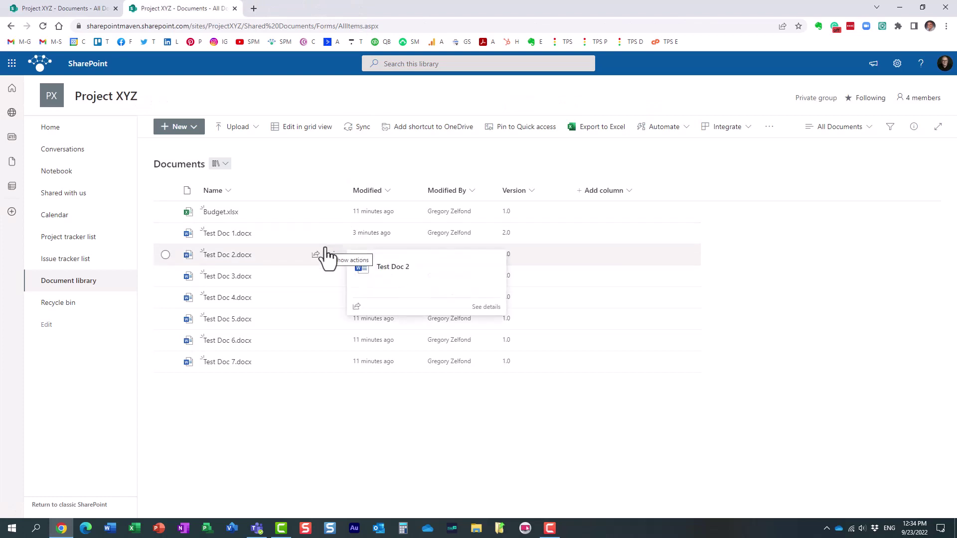
pyautogui.click(43, 26)
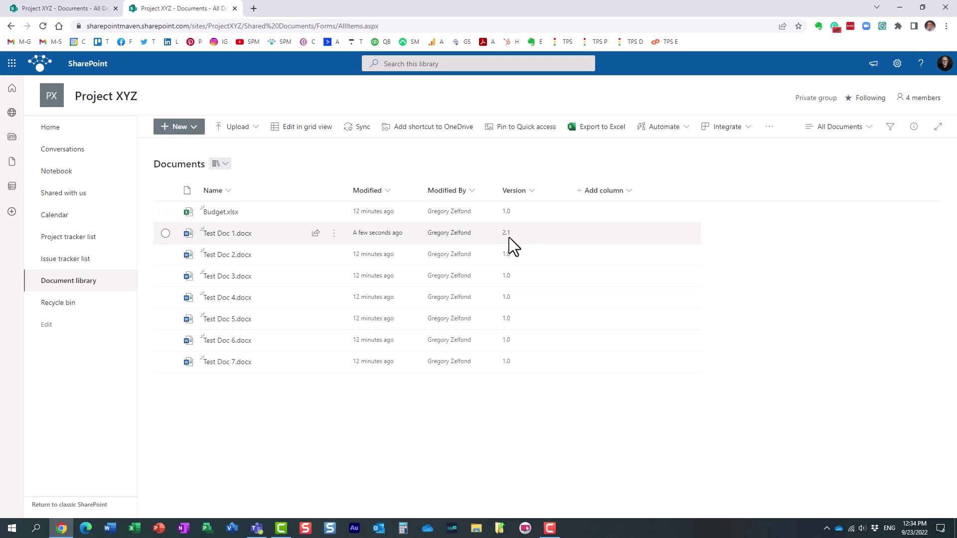
pyautogui.rightClick(231, 238)
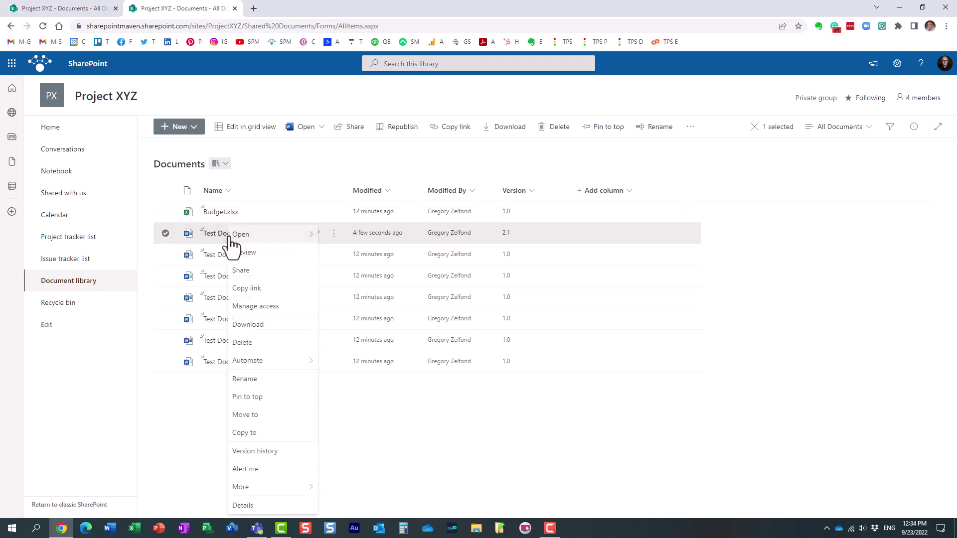
pyautogui.click(268, 452)
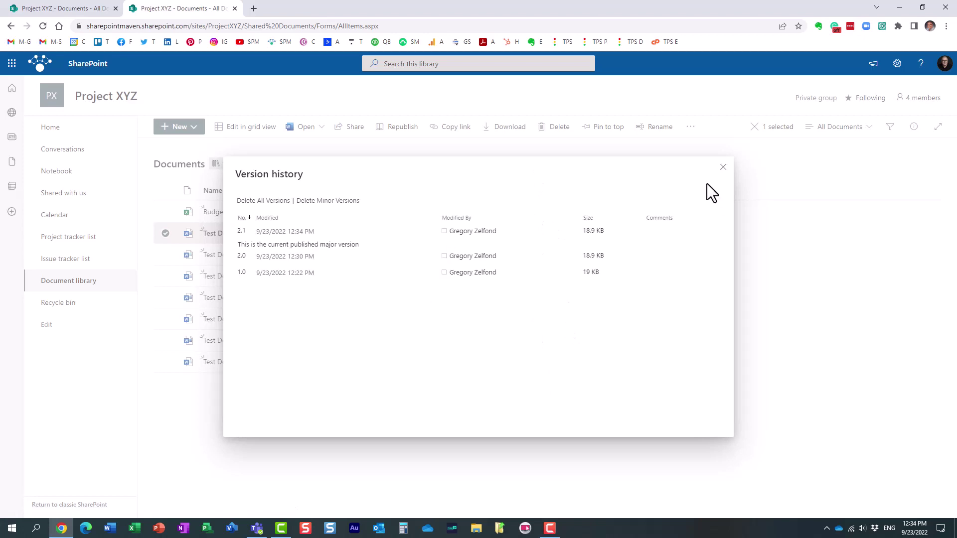
pyautogui.click(722, 168)
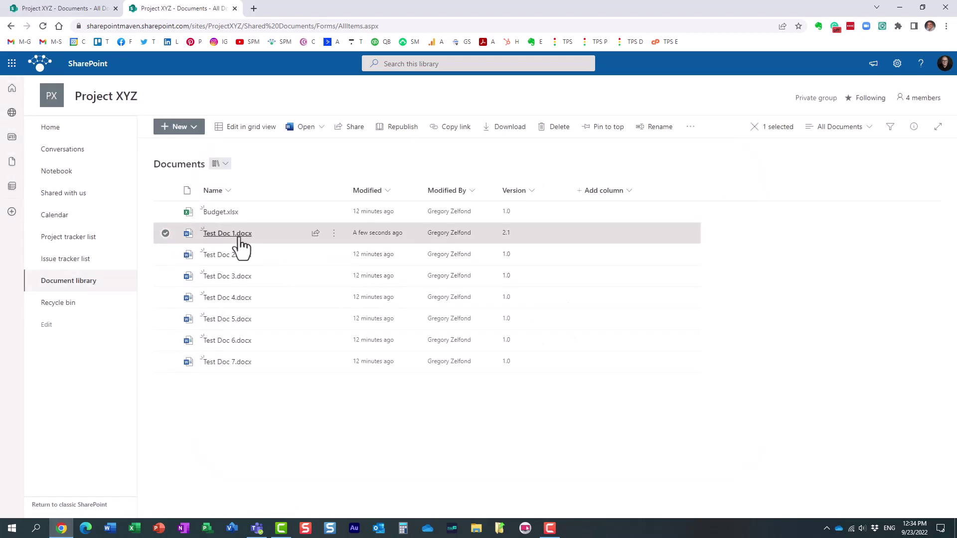
# Open Test Doc 1.docx and type 'ssdsfsdfd' on a new line below 'Hello again'.
pyautogui.click(238, 239)
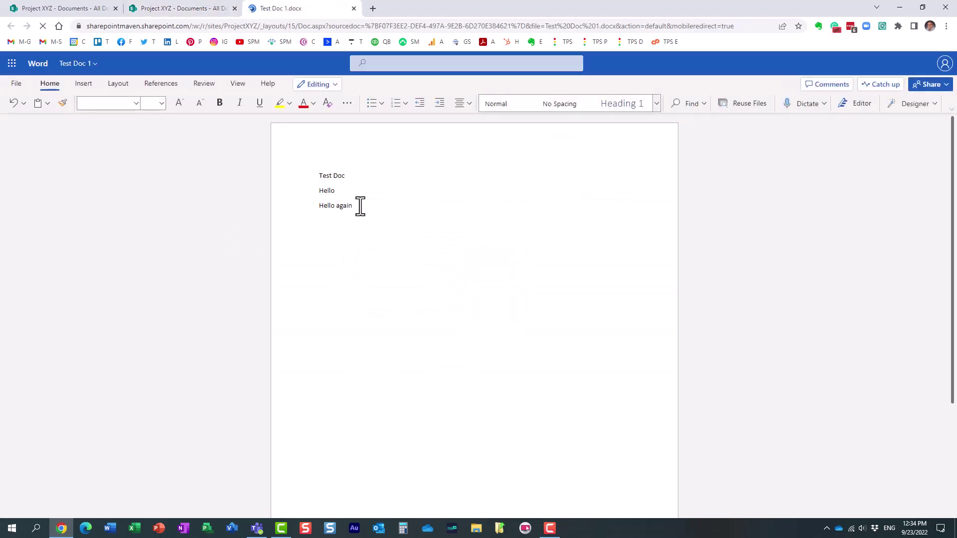
pyautogui.press('Return')
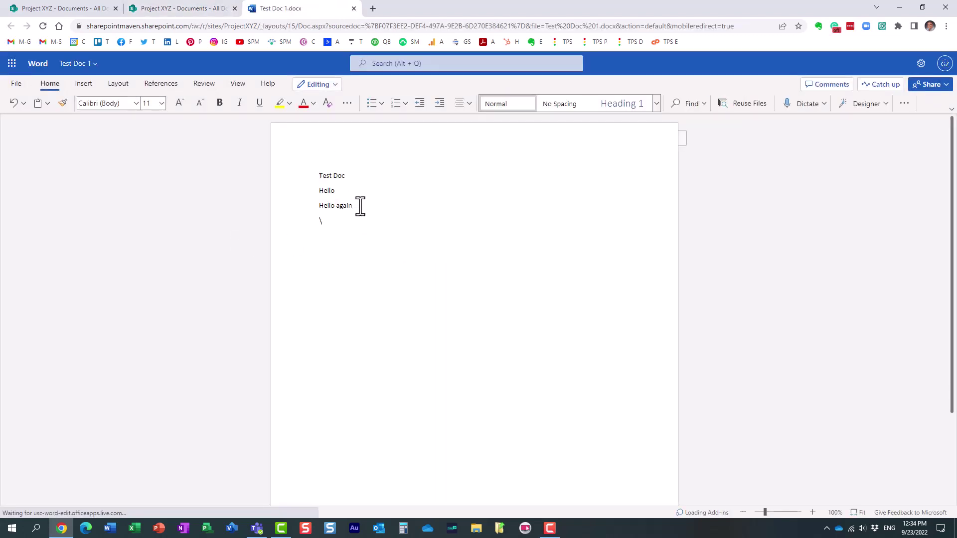
pyautogui.write('ssdsfsdfd')
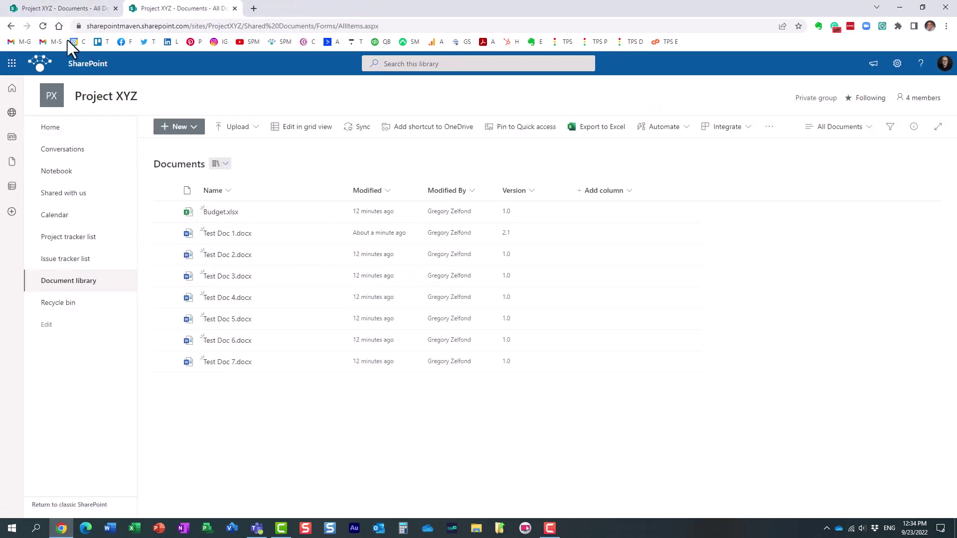
# Refresh the library and check Test Doc 1's version history lists 2.2, 2.1, 2.0 and 1.0.
pyautogui.click(43, 26)
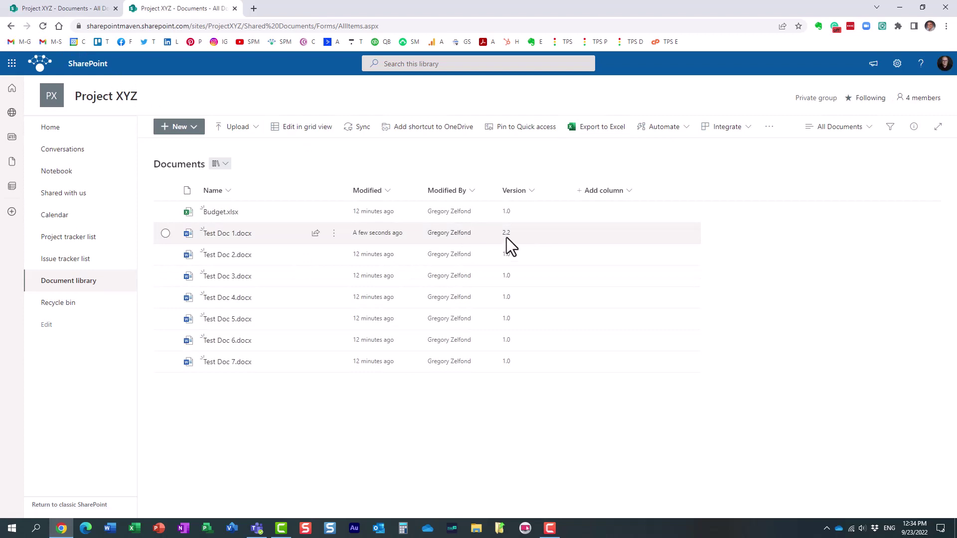
pyautogui.rightClick(246, 236)
pyautogui.click(292, 459)
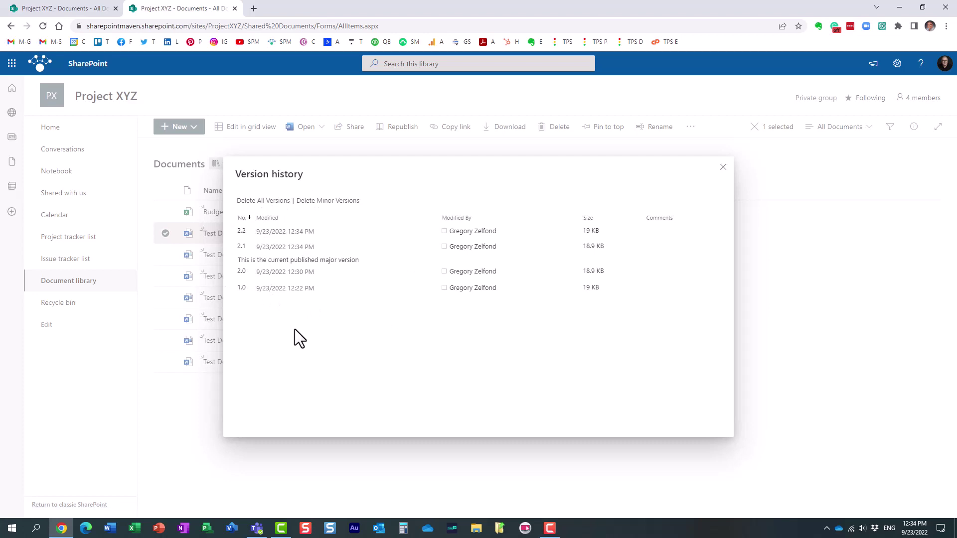
pyautogui.moveTo(301, 289)
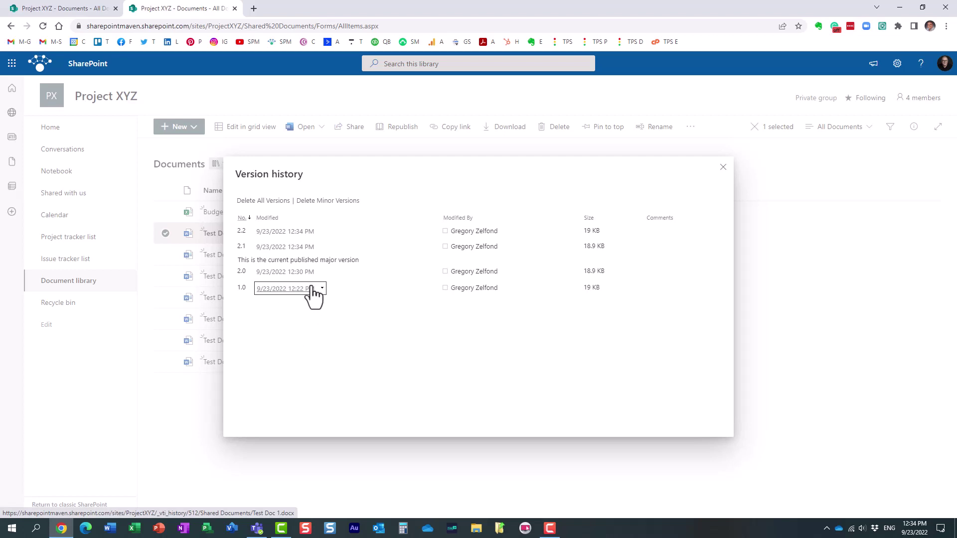
pyautogui.click(724, 167)
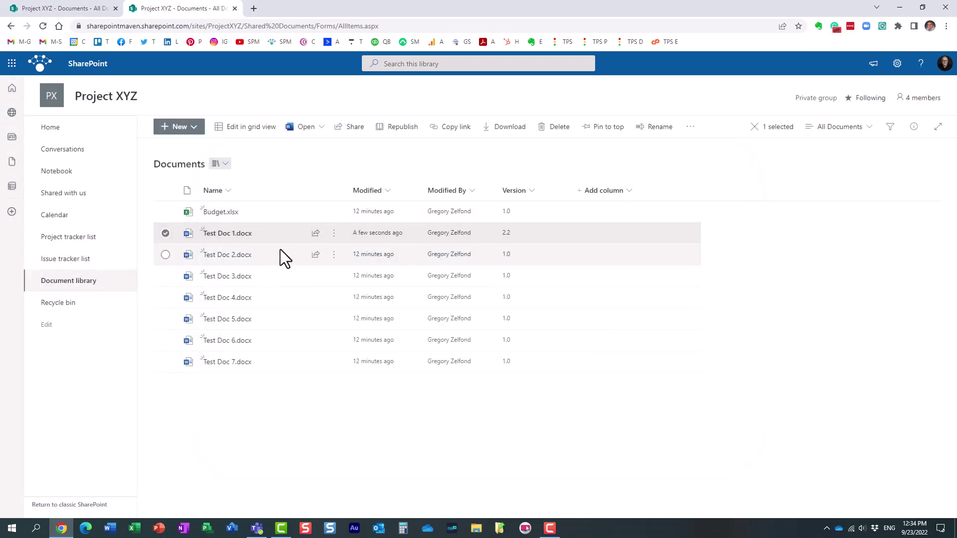
# Republish Test Doc 1.docx from its context menu, moving it from version 2.2 to major version 3.0.
pyautogui.moveTo(244, 238)
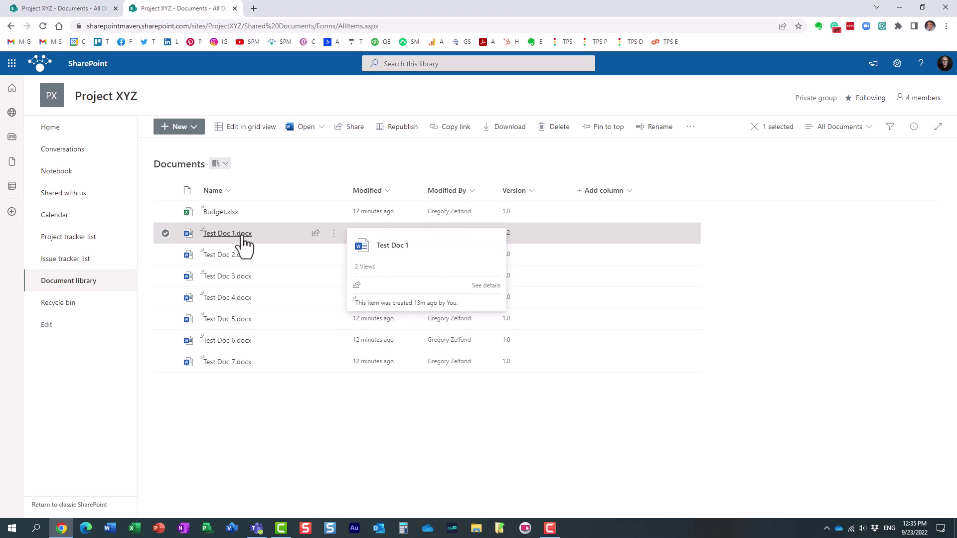
pyautogui.rightClick(244, 238)
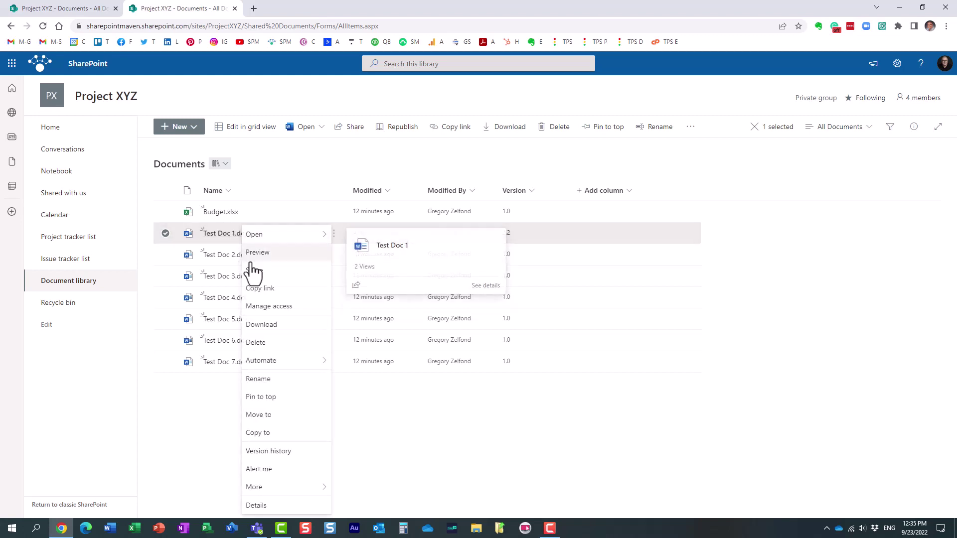
pyautogui.moveTo(295, 488)
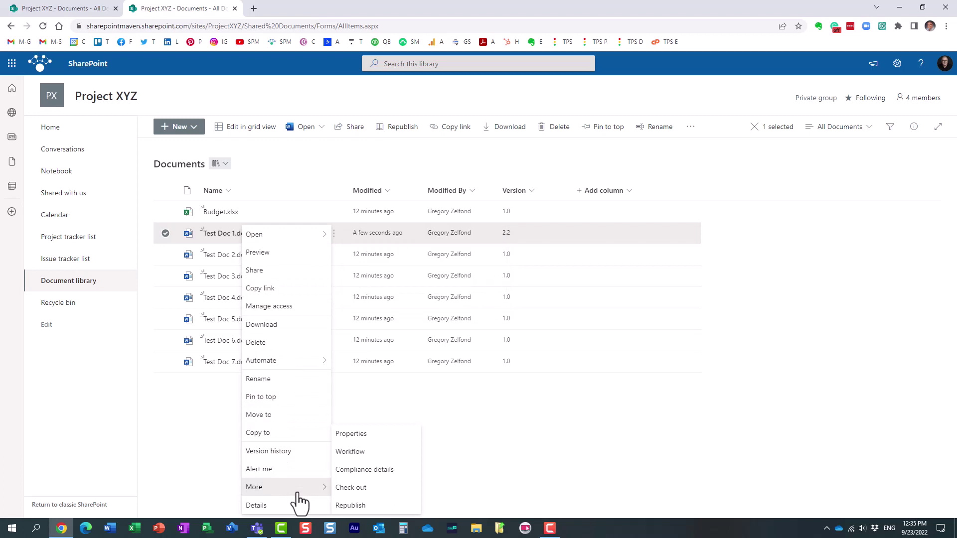
pyautogui.click(372, 506)
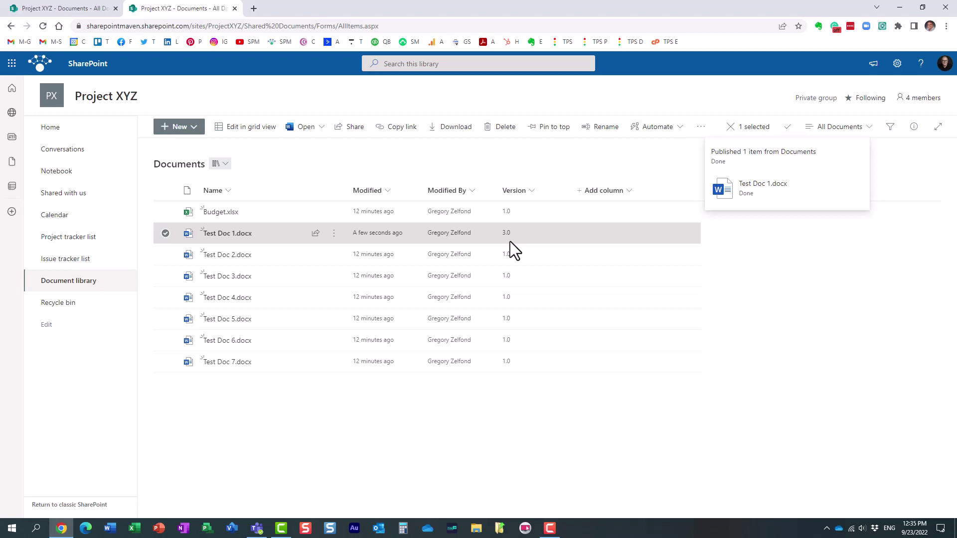
pyautogui.rightClick(222, 235)
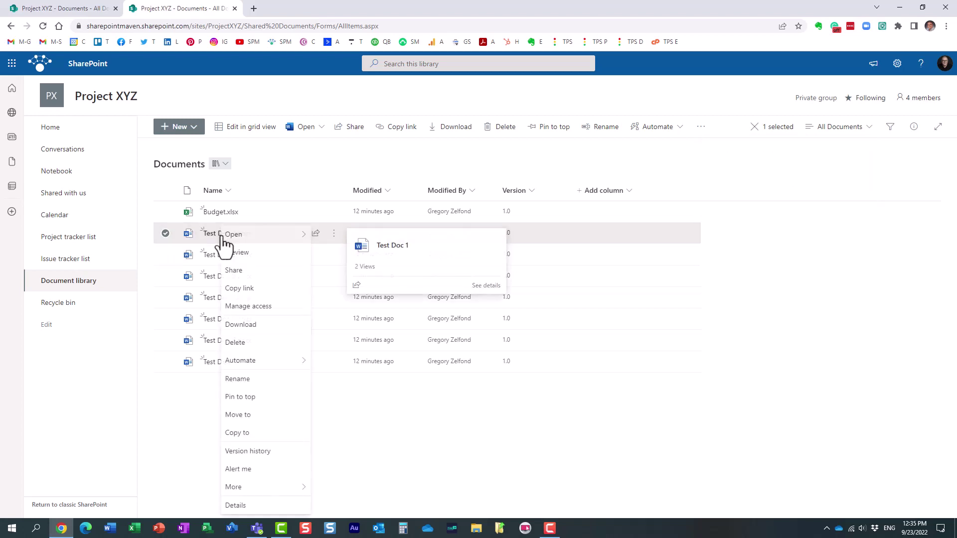
pyautogui.click(269, 453)
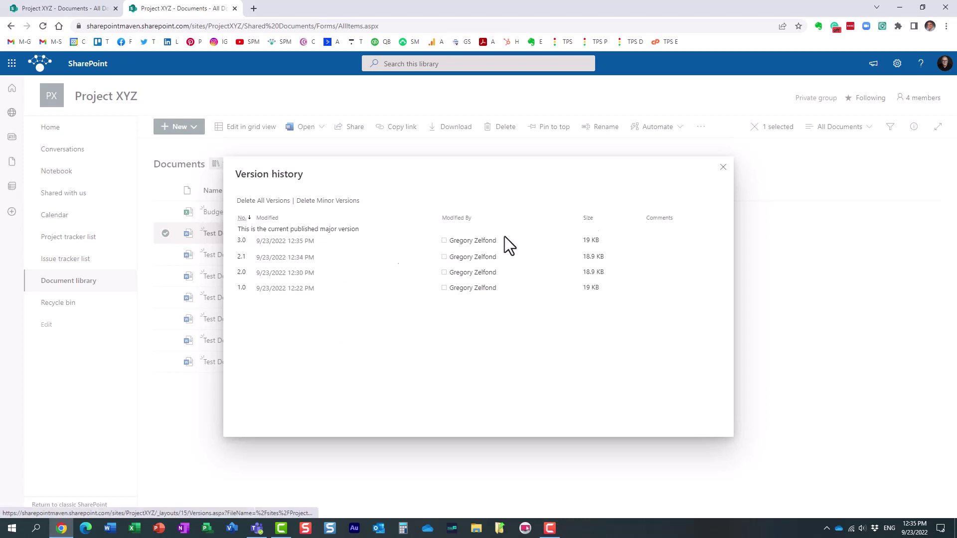
pyautogui.click(723, 168)
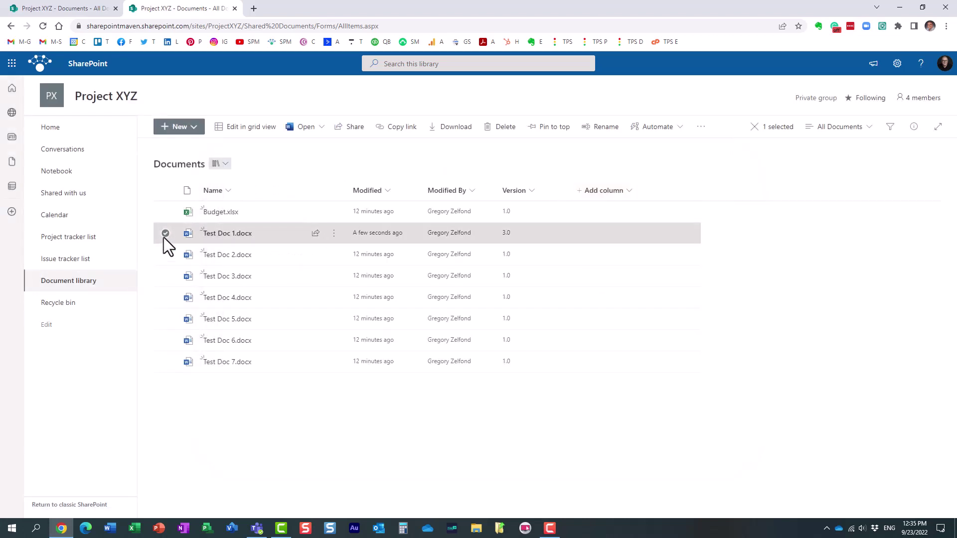
pyautogui.click(164, 237)
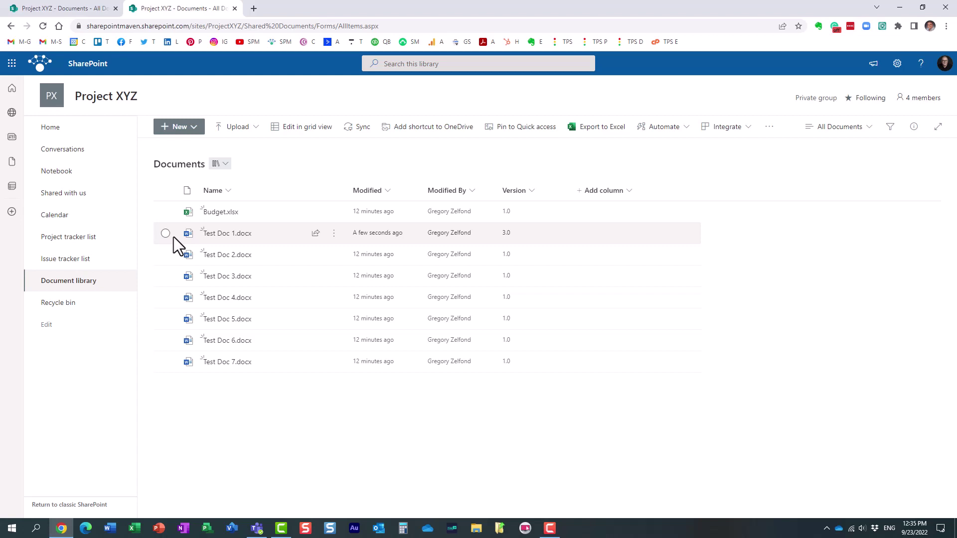
pyautogui.rightClick(229, 234)
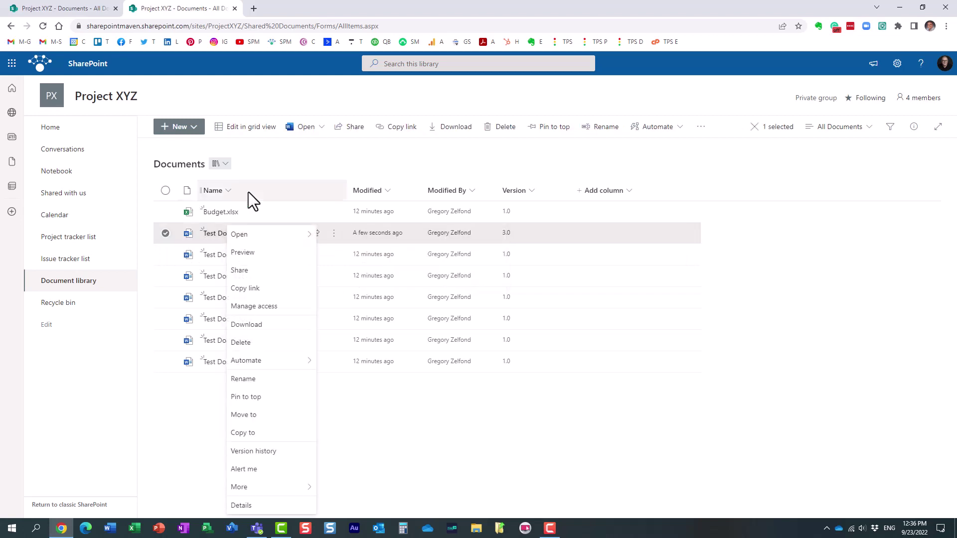
pyautogui.click(363, 158)
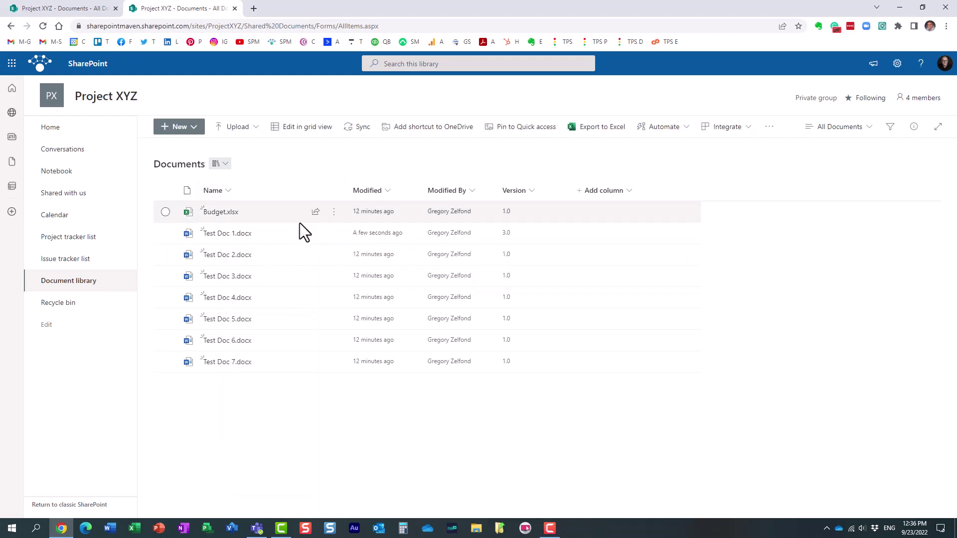
pyautogui.moveTo(251, 237)
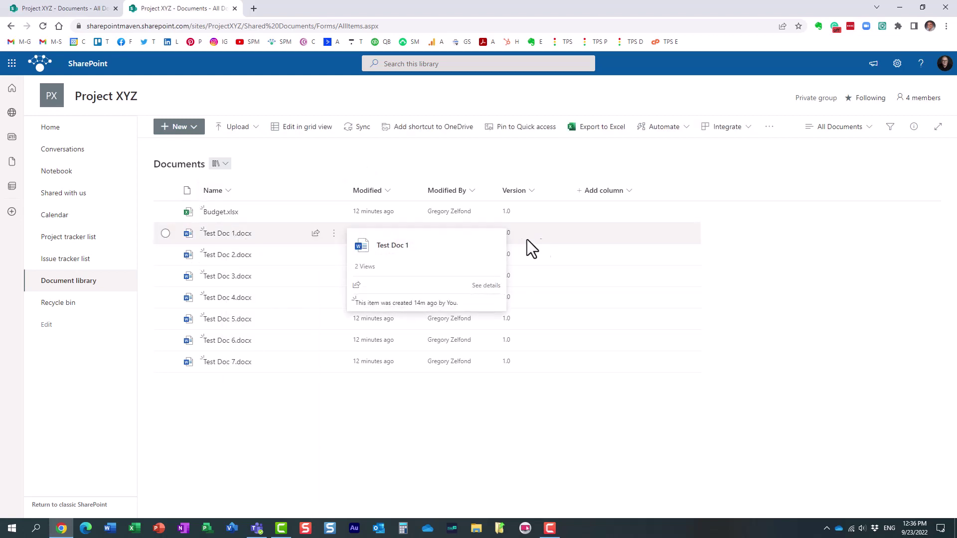